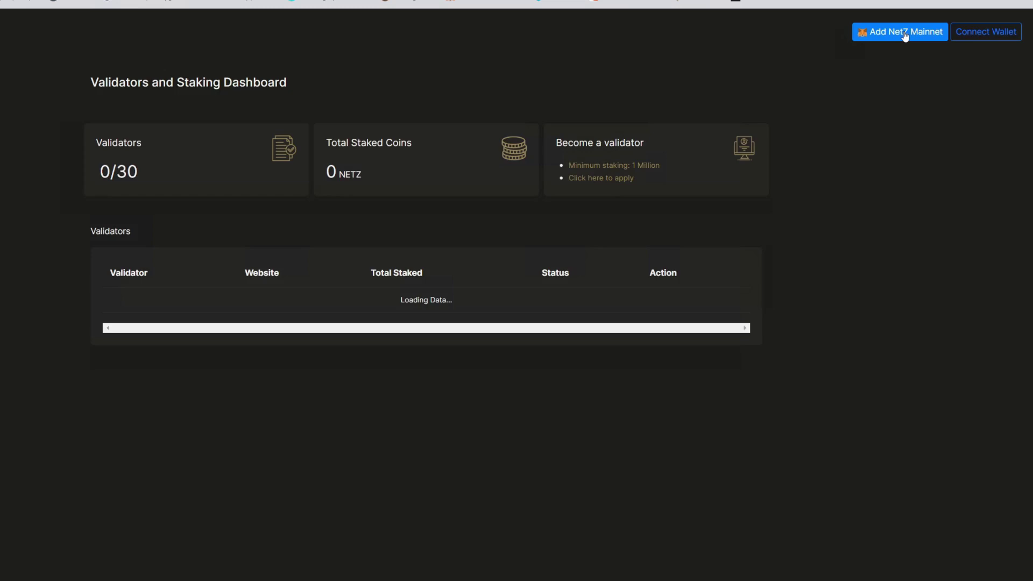
Add NetZ Mainnet to MetaMask and verify the wallet shows 0.1 NETZ for gas
{"action": "left_click", "coordinate": [905, 34]}
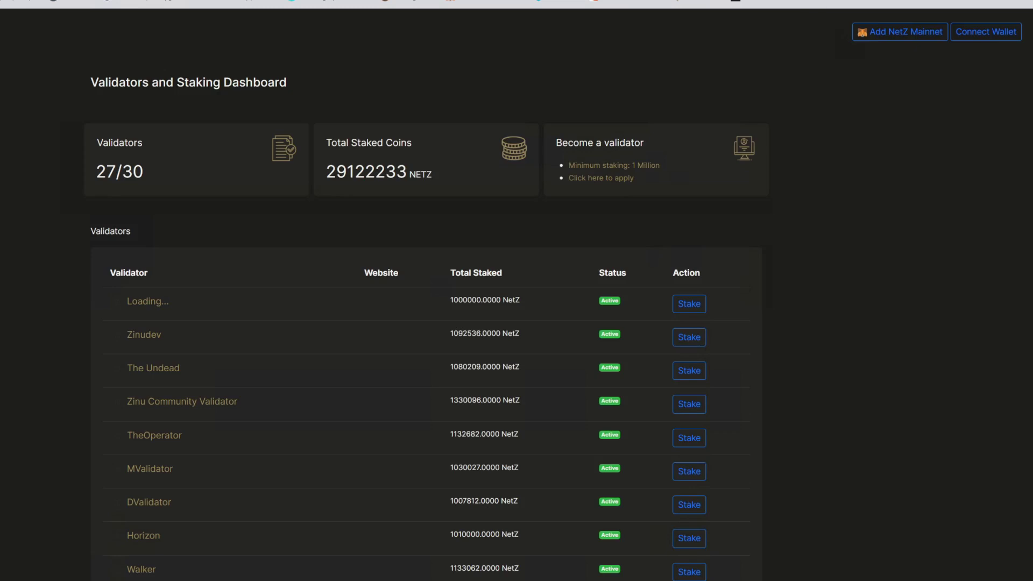
{"action": "left_click", "coordinate": [893, 3]}
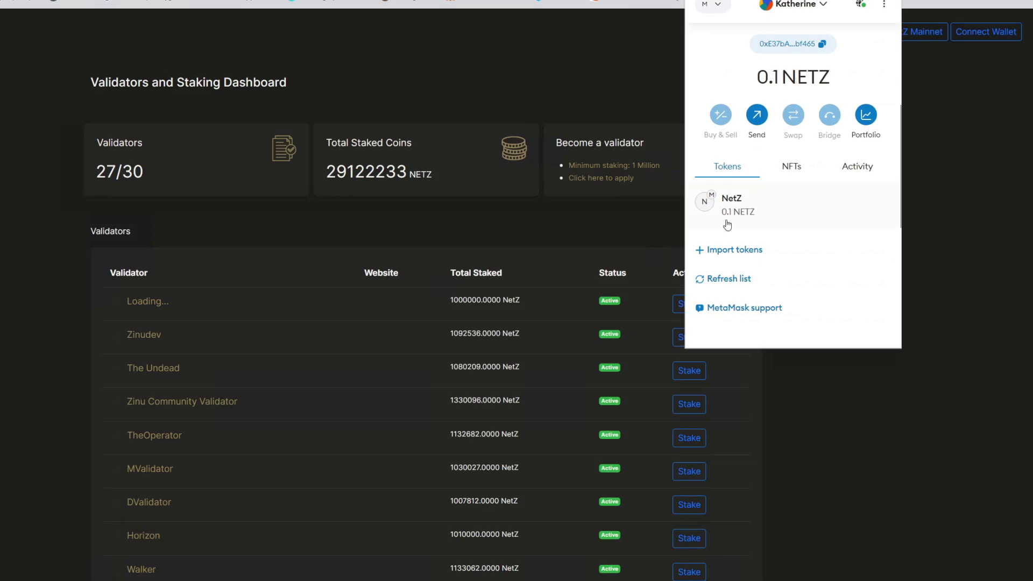
{"action": "left_click", "coordinate": [521, 70]}
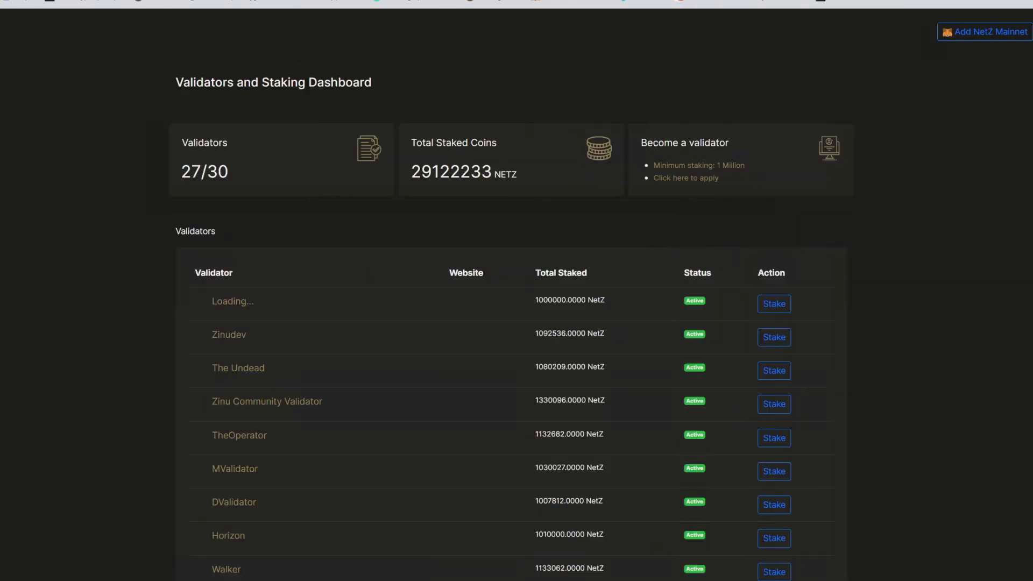
Go to buy.mainnetz.io to reach the presale page with 150.24 NETZ claimable
{"action": "key", "text": "ctrl+v"}
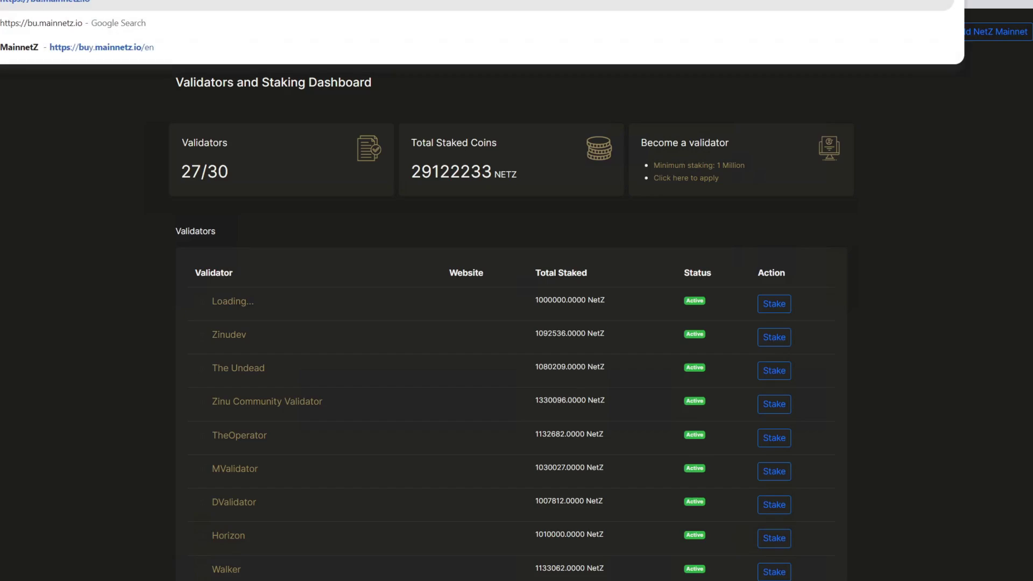
{"action": "key", "text": "Return"}
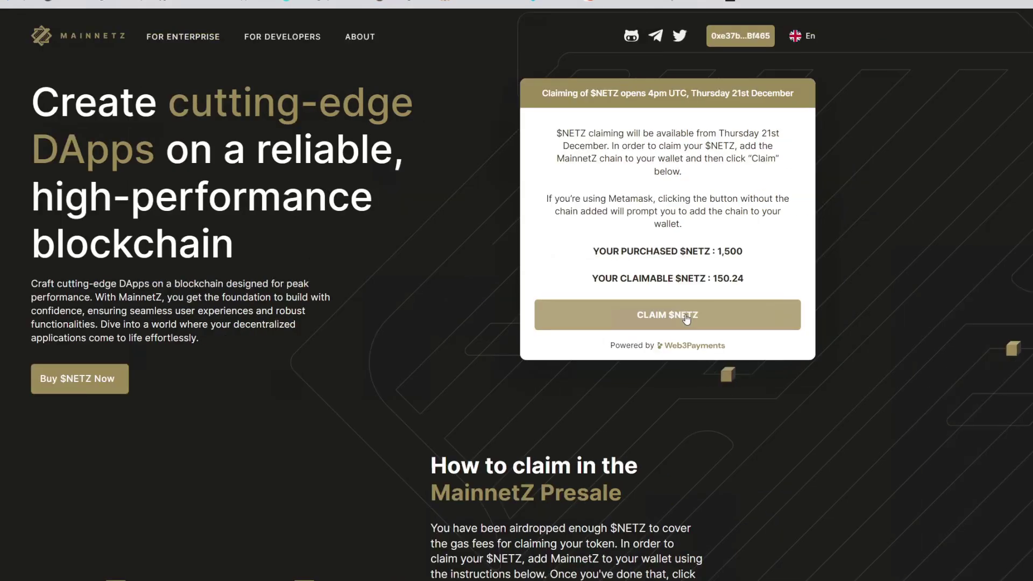
Claim the presale NETZ and approve it in MetaMask, bringing the balance to 150.3372 NETZ
{"action": "left_click", "coordinate": [776, 314]}
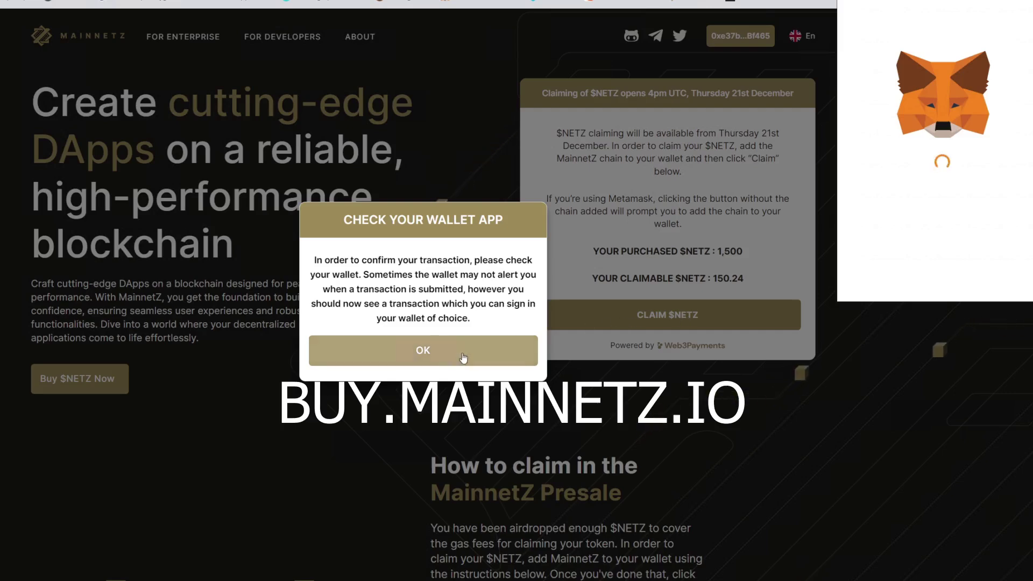
{"action": "left_click", "coordinate": [448, 357]}
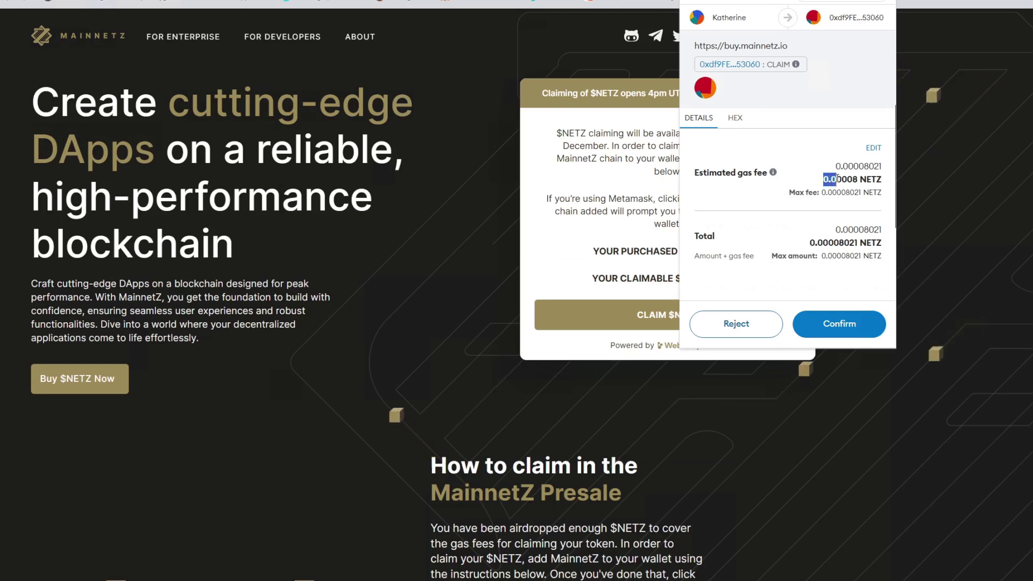
{"action": "left_click_drag", "start_coordinate": [825, 179], "coordinate": [859, 180]}
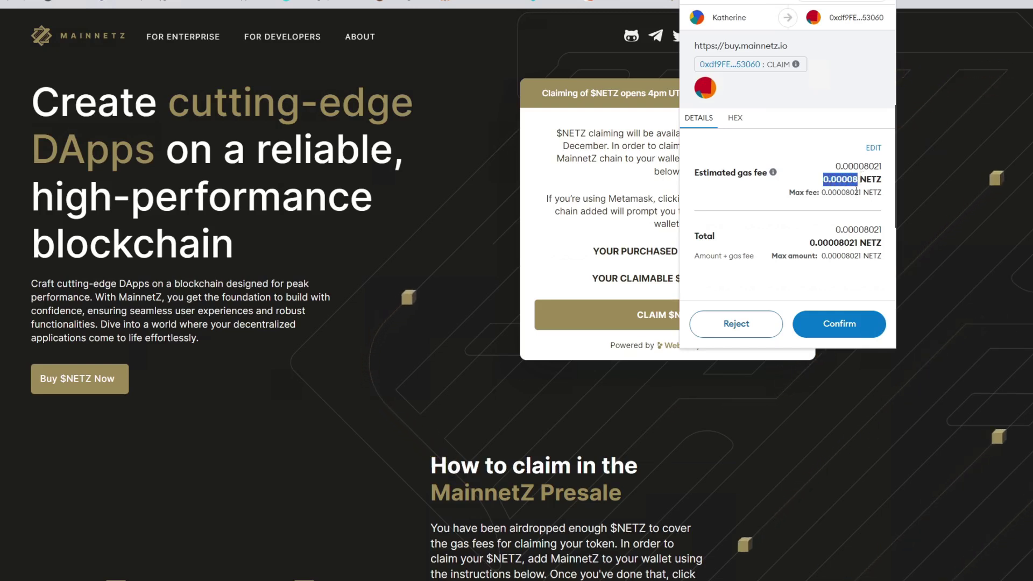
{"action": "left_click", "coordinate": [839, 325]}
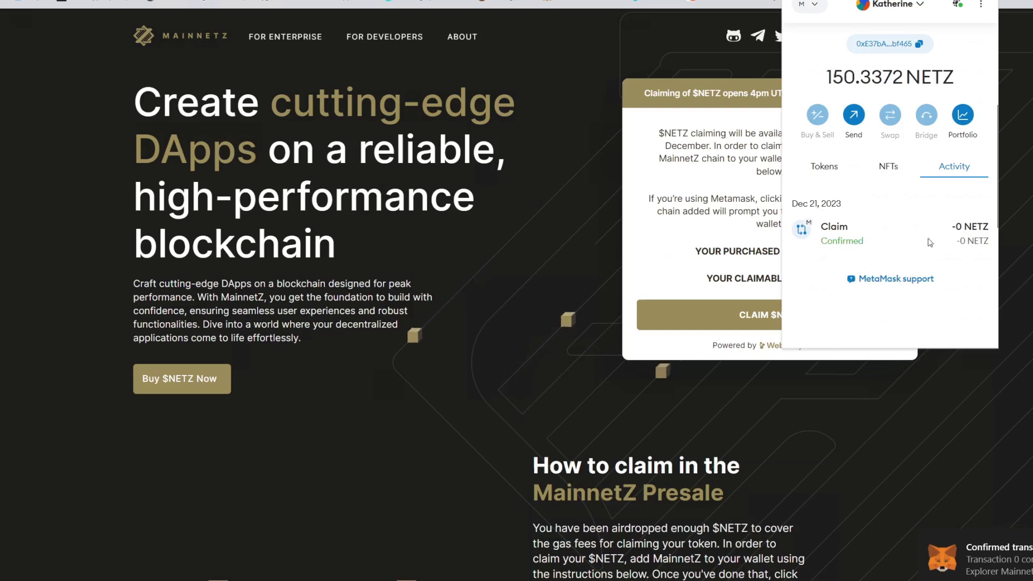
{"action": "left_click_drag", "start_coordinate": [826, 76], "coordinate": [882, 76]}
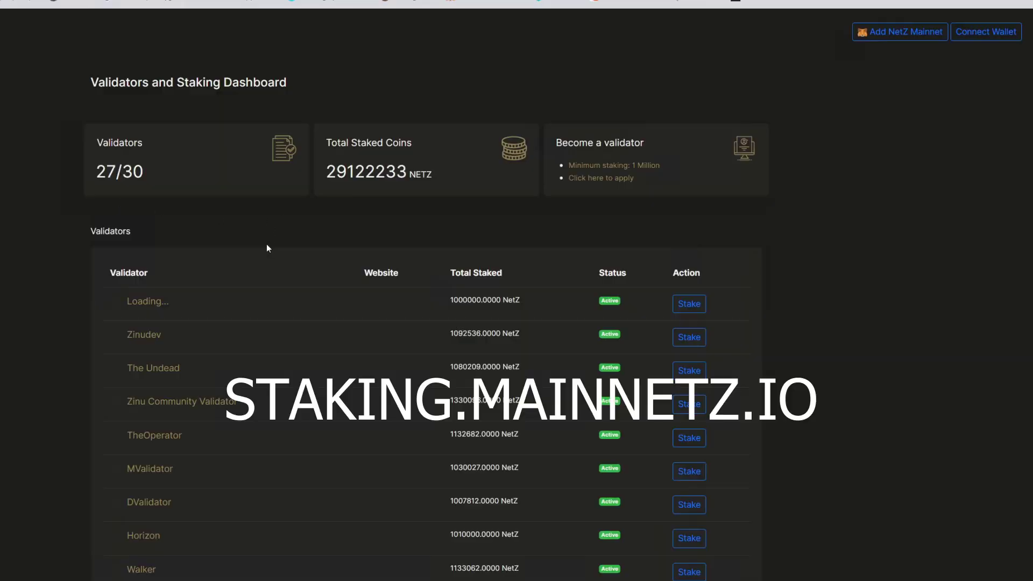
Browse the 27/30 validator list from Zinudev to Austin & Zach, all marked Active
{"action": "left_click_drag", "start_coordinate": [162, 171], "coordinate": [90, 173]}
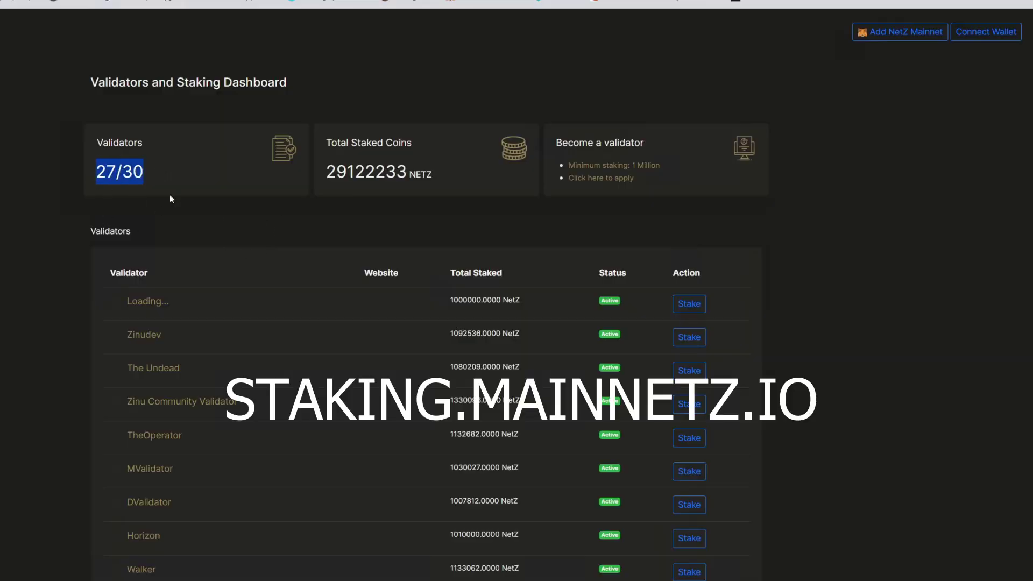
{"action": "scroll", "coordinate": [260, 215], "scroll_direction": "down", "scroll_amount": 3}
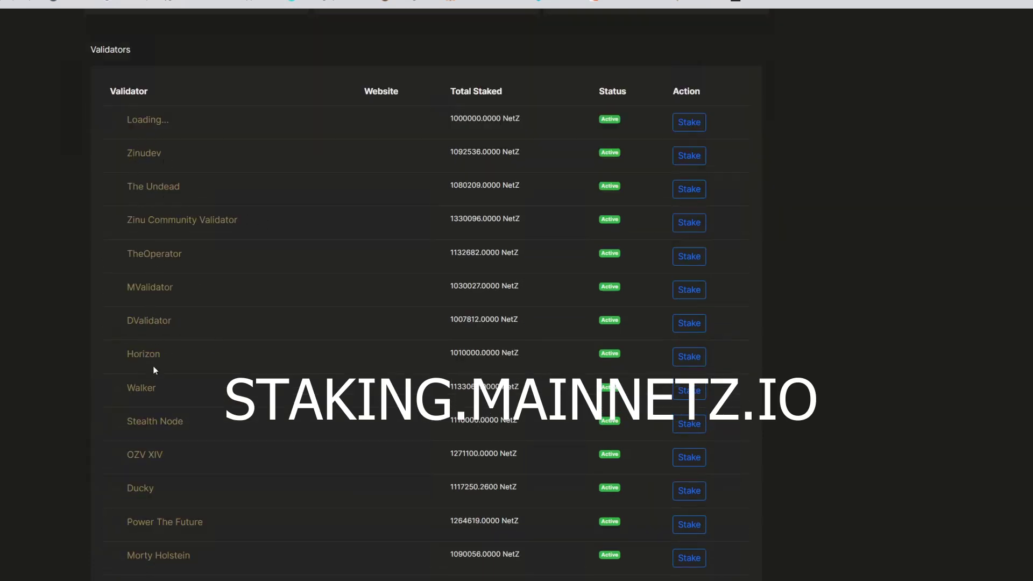
{"action": "scroll", "coordinate": [152, 388], "scroll_direction": "down", "scroll_amount": 7}
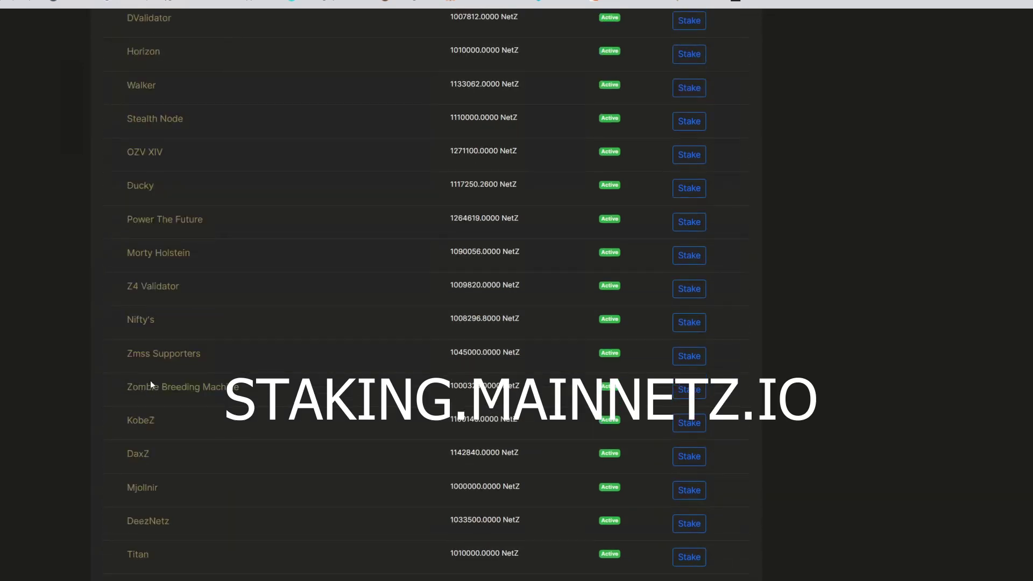
{"action": "scroll", "coordinate": [150, 380], "scroll_direction": "down", "scroll_amount": 3}
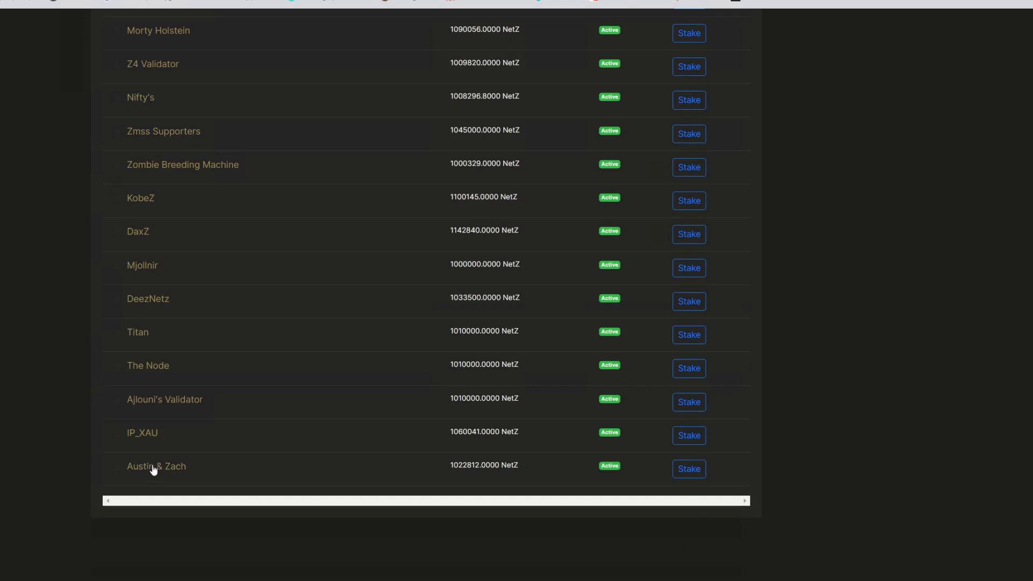
{"action": "scroll", "coordinate": [292, 420], "scroll_direction": "up", "scroll_amount": 7}
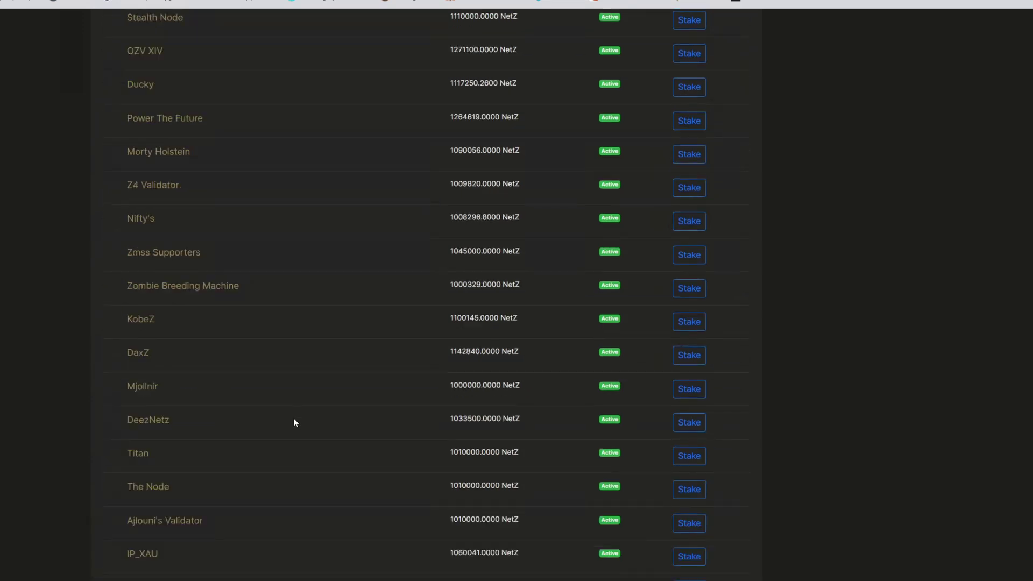
{"action": "scroll", "coordinate": [296, 411], "scroll_direction": "up", "scroll_amount": 4}
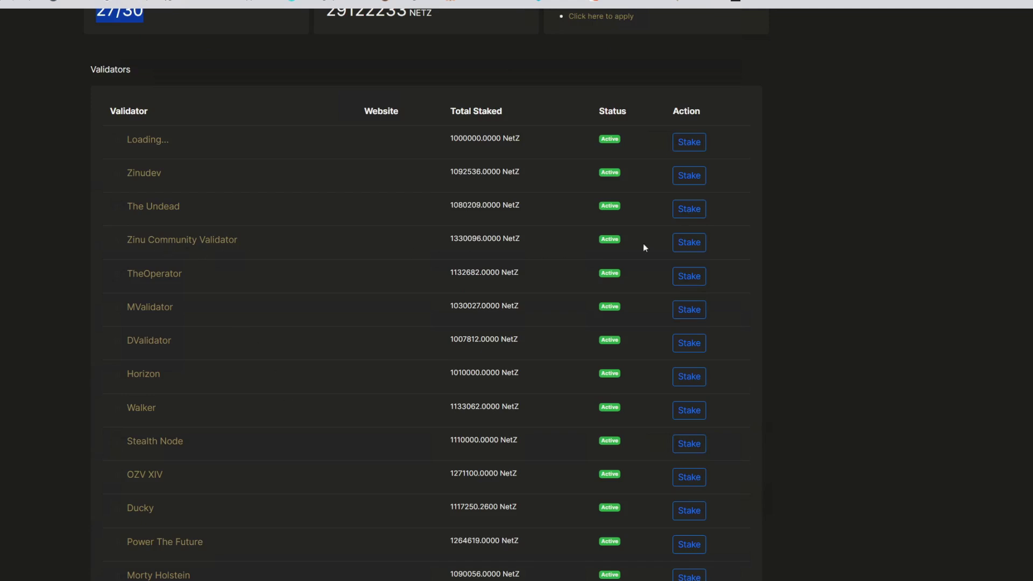
Open Zinu Community Validator's details and connect the wallet to show 1330096 NetZ staked by 12 stakers
{"action": "left_click", "coordinate": [690, 242]}
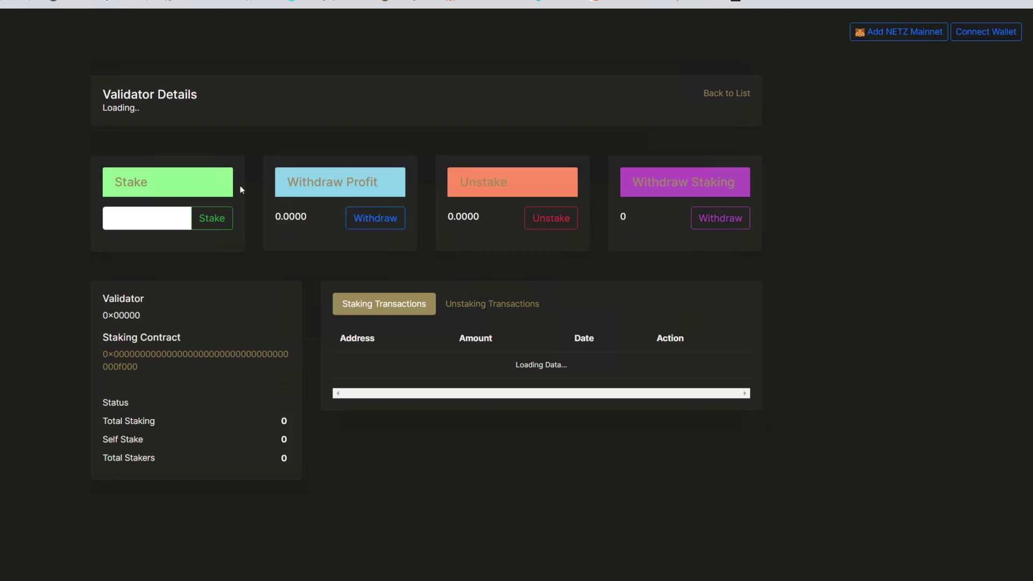
{"action": "left_click_drag", "start_coordinate": [104, 95], "coordinate": [199, 95]}
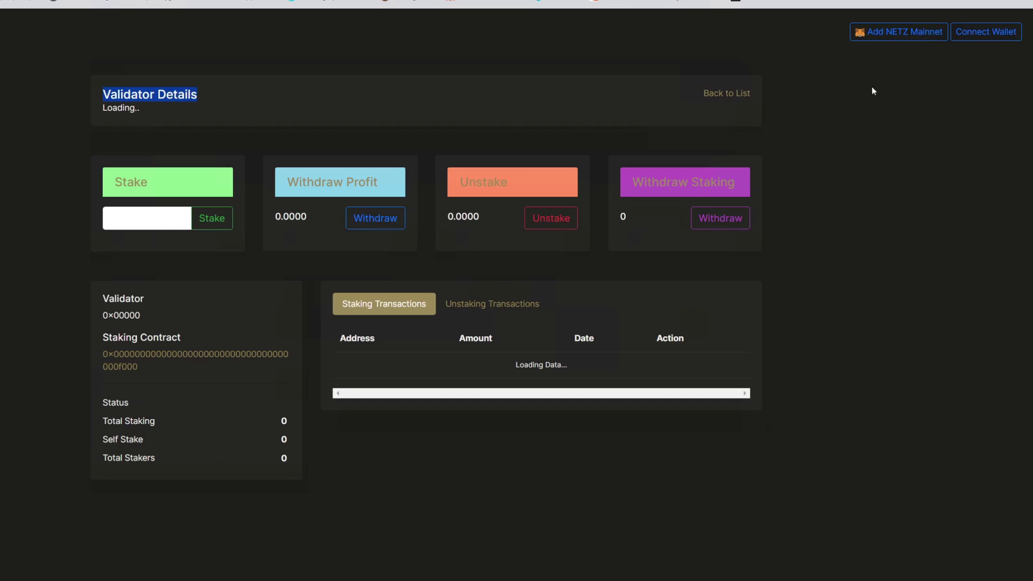
{"action": "left_click", "coordinate": [986, 38]}
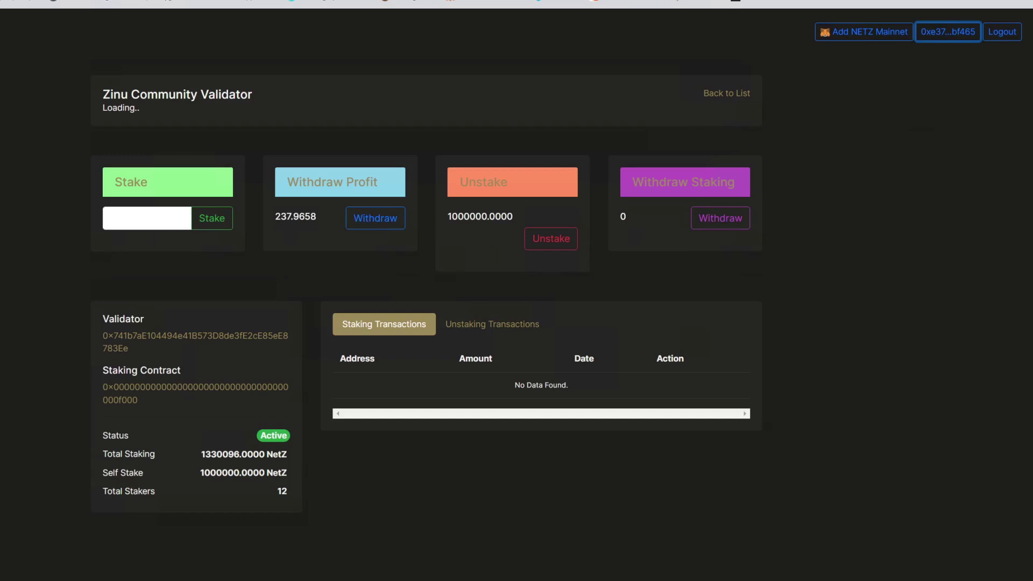
Stake 150 NETZ with Zinu Community Validator and confirm the transaction and gas fee in MetaMask
{"action": "left_click", "coordinate": [888, 3]}
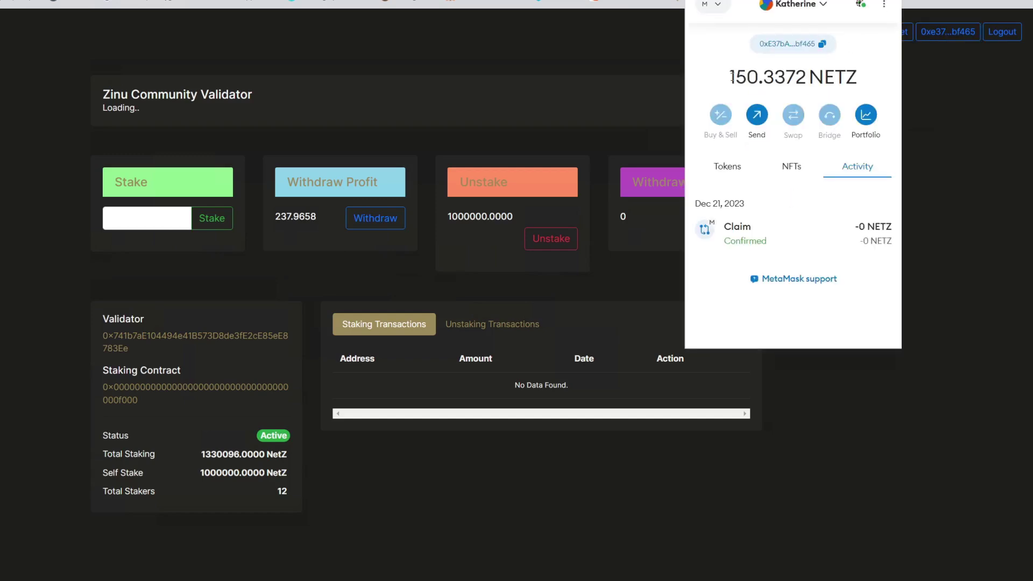
{"action": "double_click", "coordinate": [742, 76]}
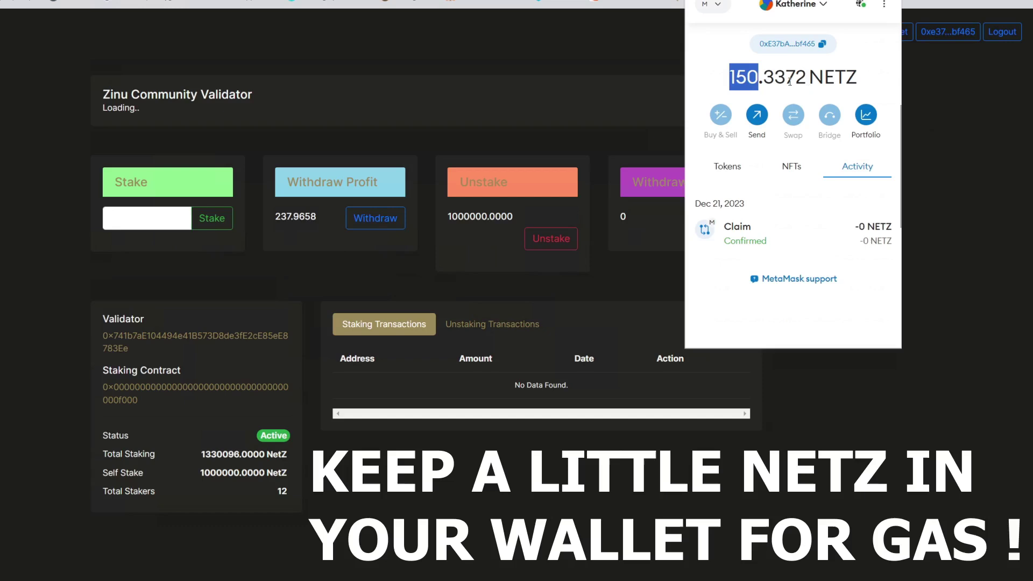
{"action": "left_click", "coordinate": [145, 219]}
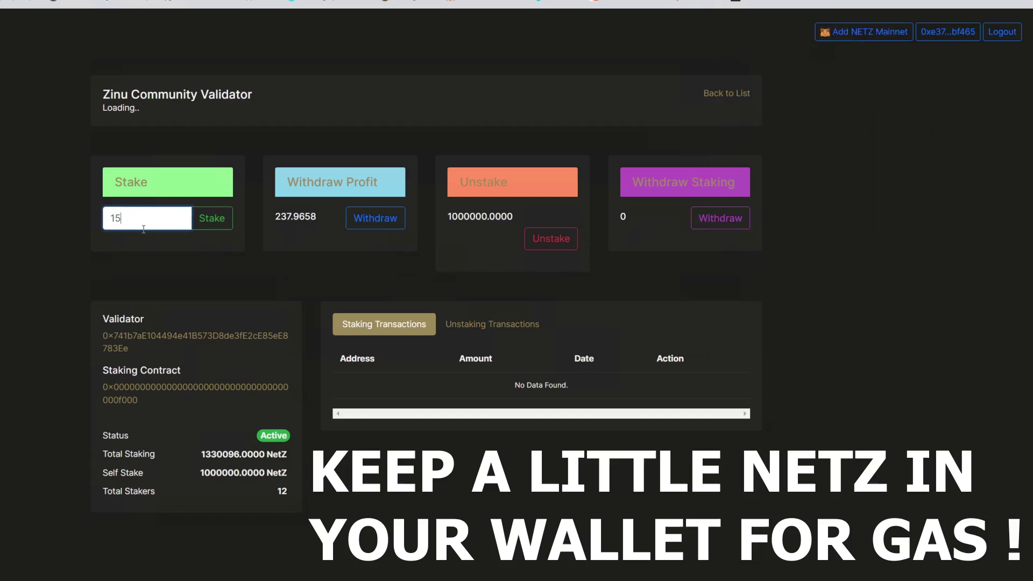
{"action": "left_click", "coordinate": [213, 219]}
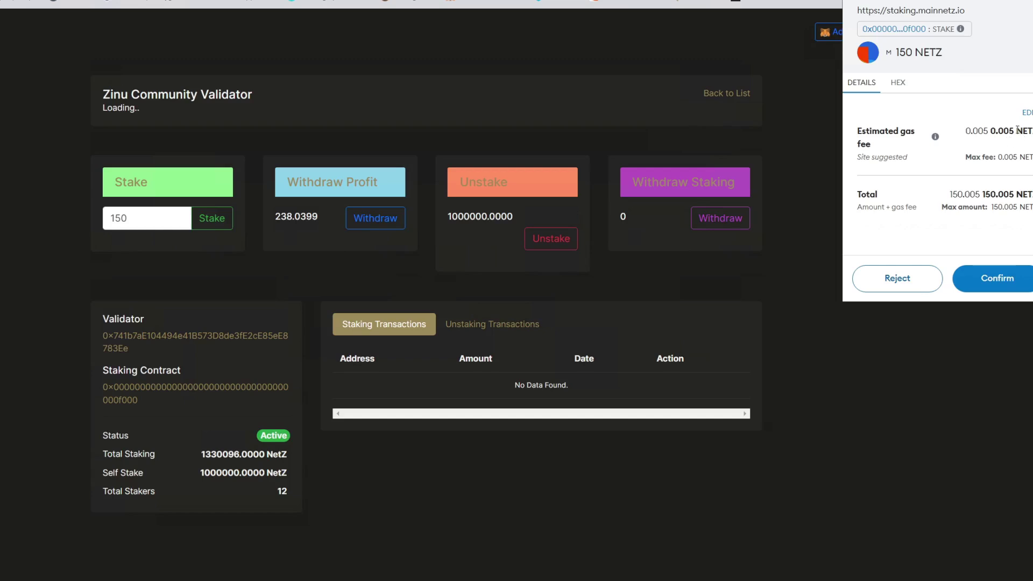
{"action": "left_click_drag", "start_coordinate": [1017, 129], "coordinate": [963, 129]}
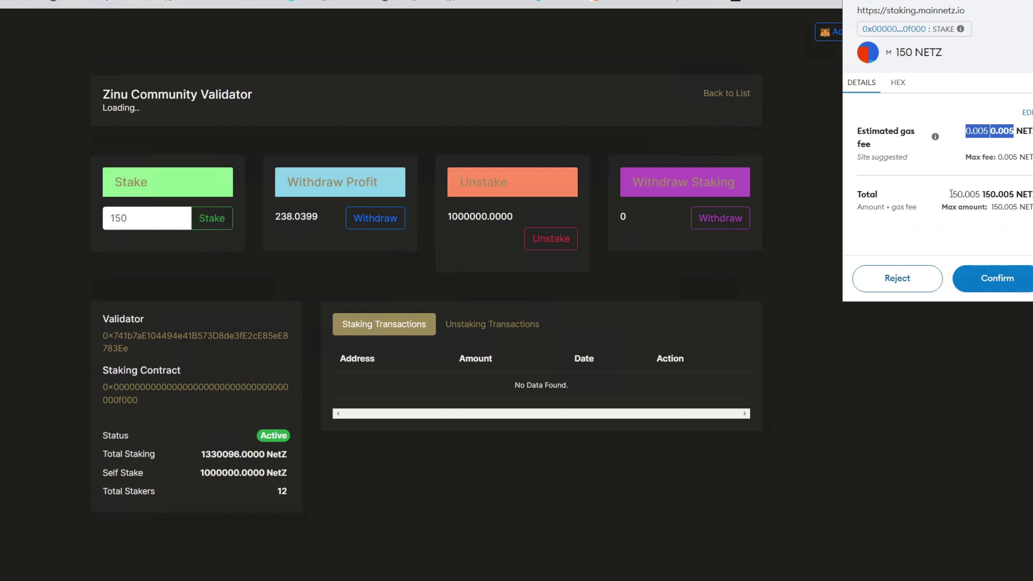
{"action": "left_click_drag", "start_coordinate": [950, 194], "coordinate": [1008, 192]}
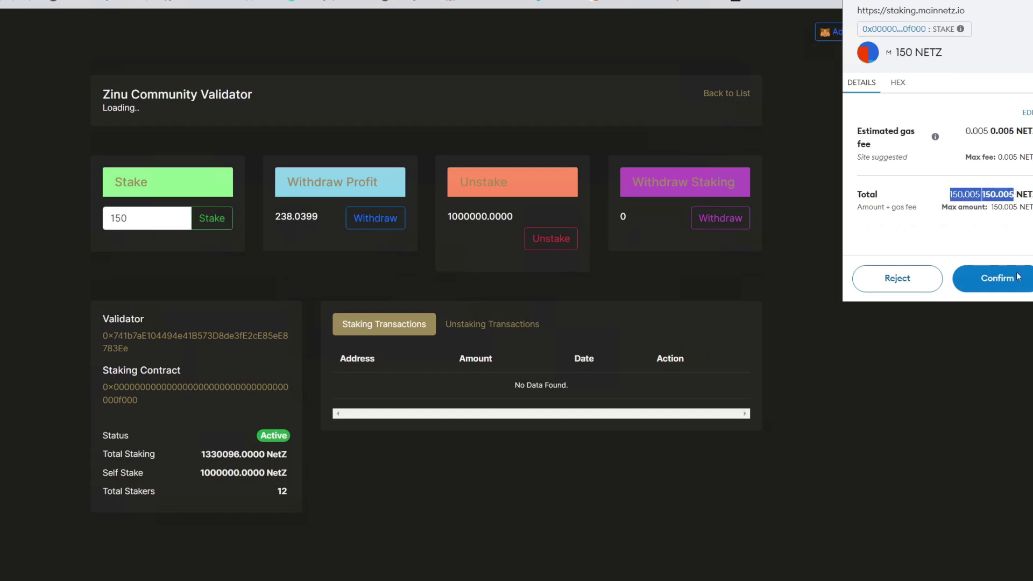
{"action": "left_click", "coordinate": [987, 276]}
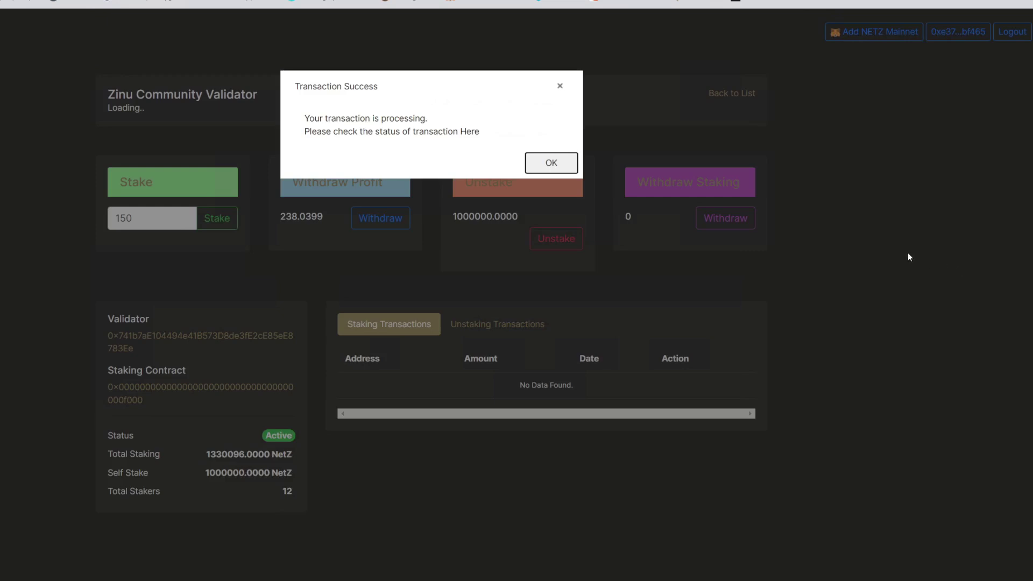
Reload the validator page and reconnect to see the 150 NetZ stake and 13 stakers listed
{"action": "left_click", "coordinate": [538, 167]}
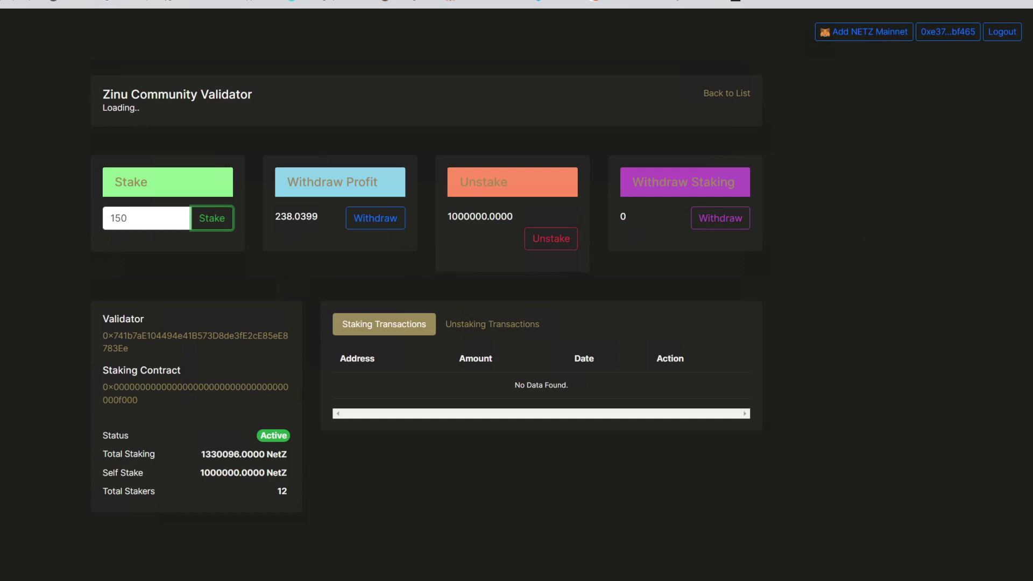
{"action": "key", "text": "F5"}
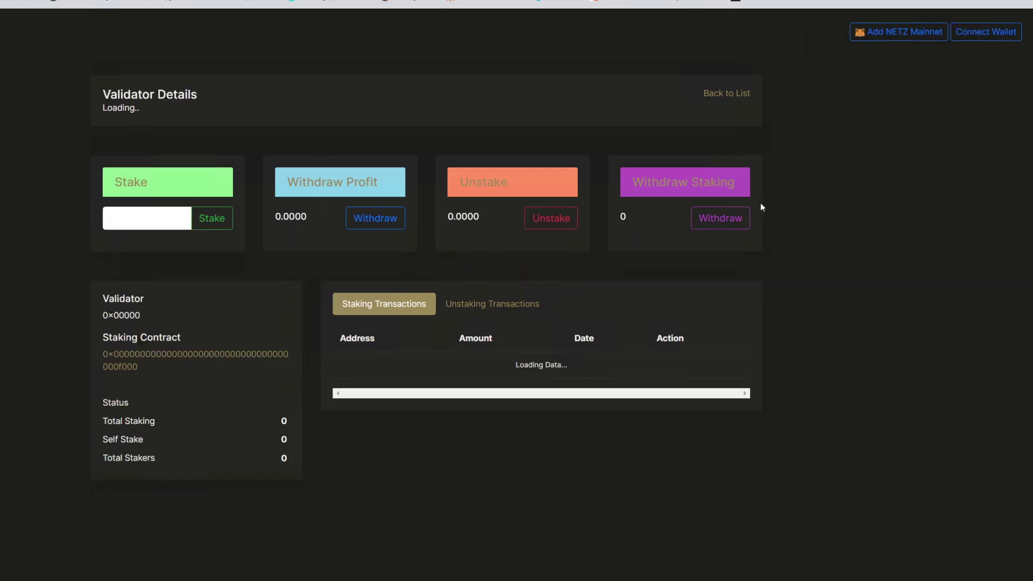
{"action": "left_click", "coordinate": [994, 32]}
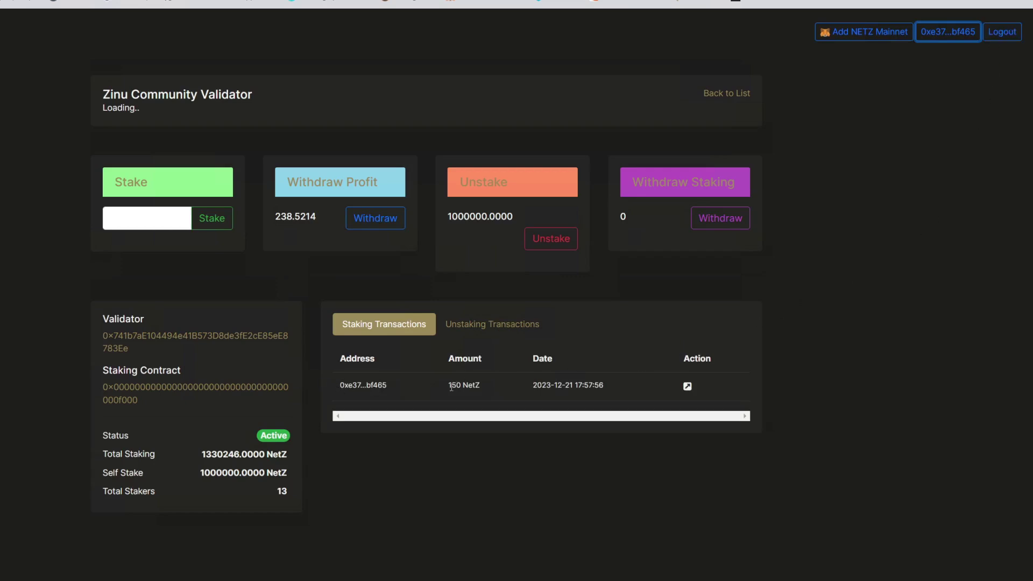
{"action": "left_click_drag", "start_coordinate": [451, 386], "coordinate": [486, 384]}
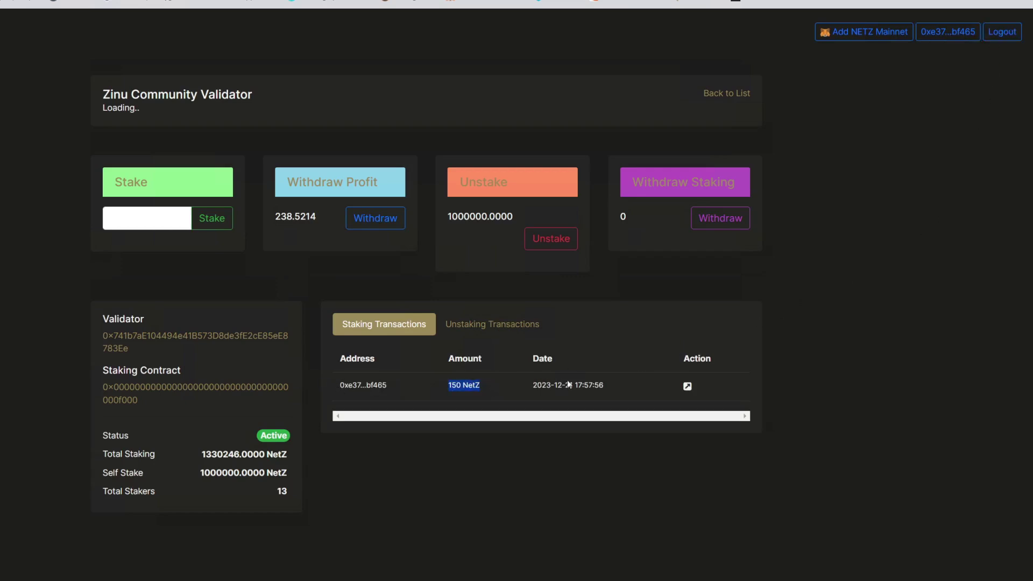